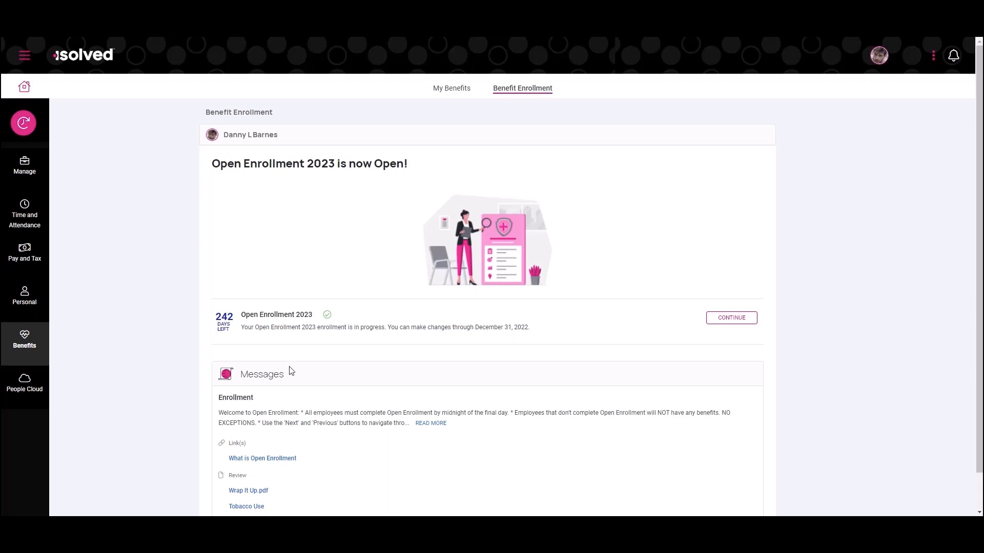
Expand the full Enrollment message on the Open Enrollment 2023 page and look over its links and review documents
{"action": "left_click", "coordinate": [429, 424]}
{"action": "scroll", "coordinate": [358, 404], "scroll_direction": "down", "scroll_amount": 1}
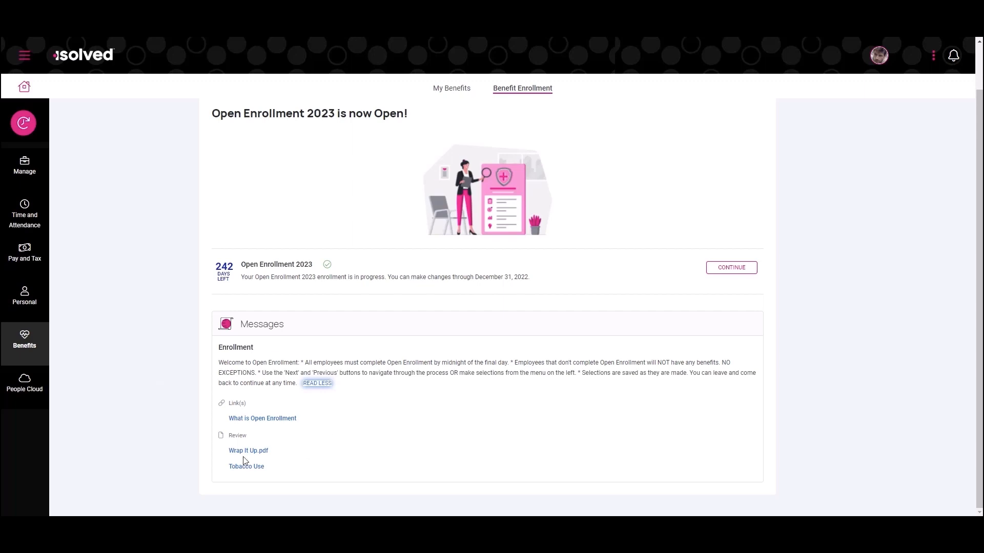
{"action": "scroll", "coordinate": [160, 340], "scroll_direction": "up", "scroll_amount": 1}
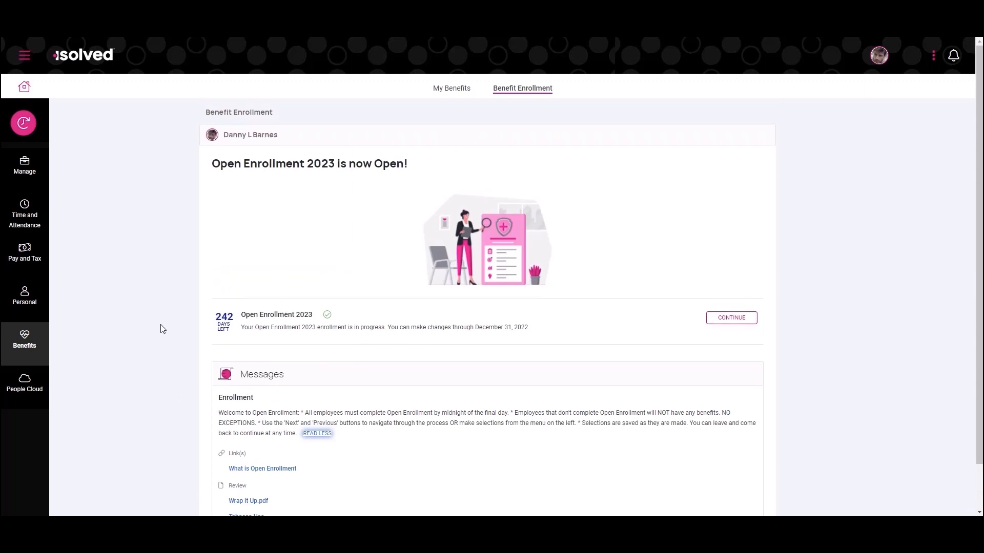
Continue the Open Enrollment 2023 enrollment and review the listed beneficiaries and dependents
{"action": "left_click", "coordinate": [743, 318]}
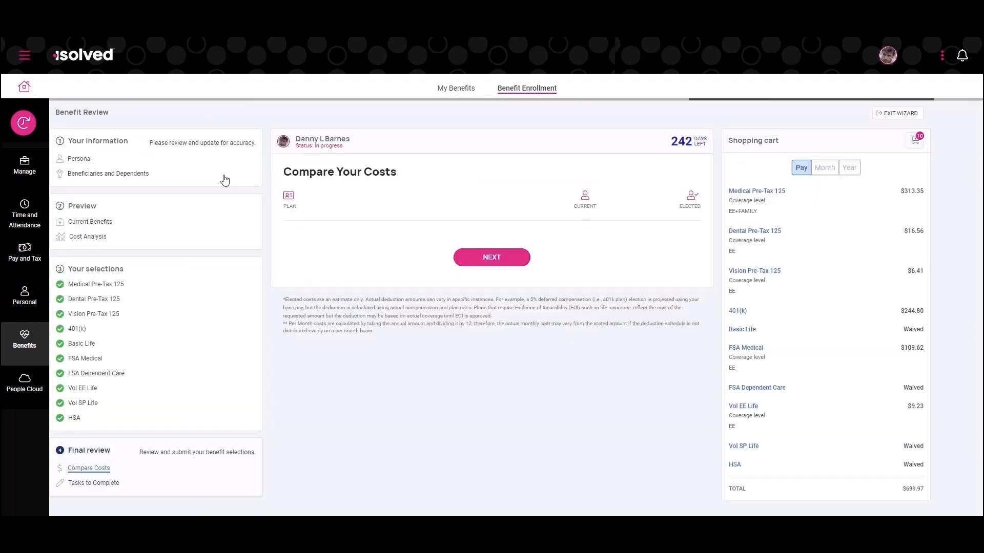
{"action": "left_click", "coordinate": [130, 174]}
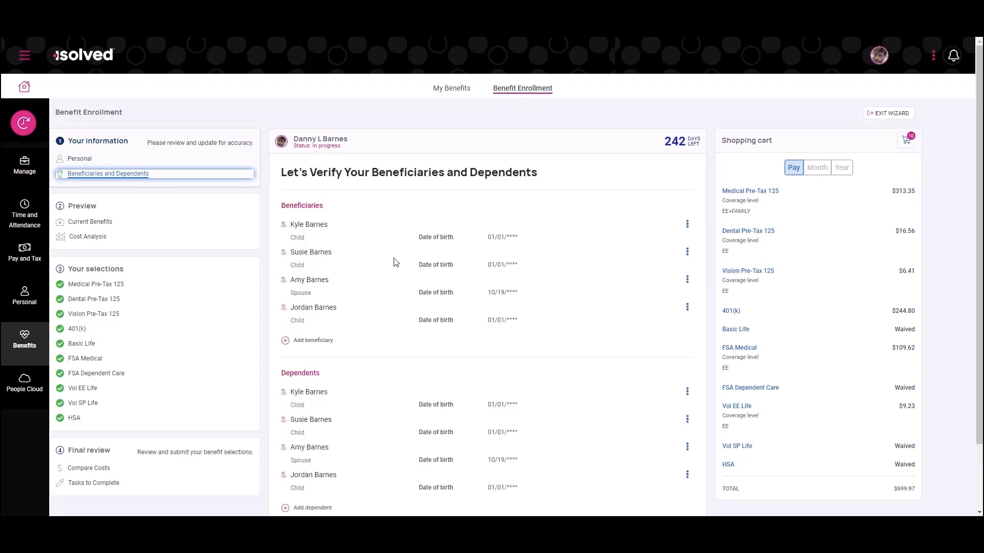
{"action": "scroll", "coordinate": [403, 253], "scroll_direction": "down", "scroll_amount": 1}
{"action": "scroll", "coordinate": [415, 253], "scroll_direction": "up", "scroll_amount": 1}
View the current benefits overview, followed by the cost analysis for the medical, dental, vision and 401(k) plans
{"action": "left_click", "coordinate": [101, 223]}
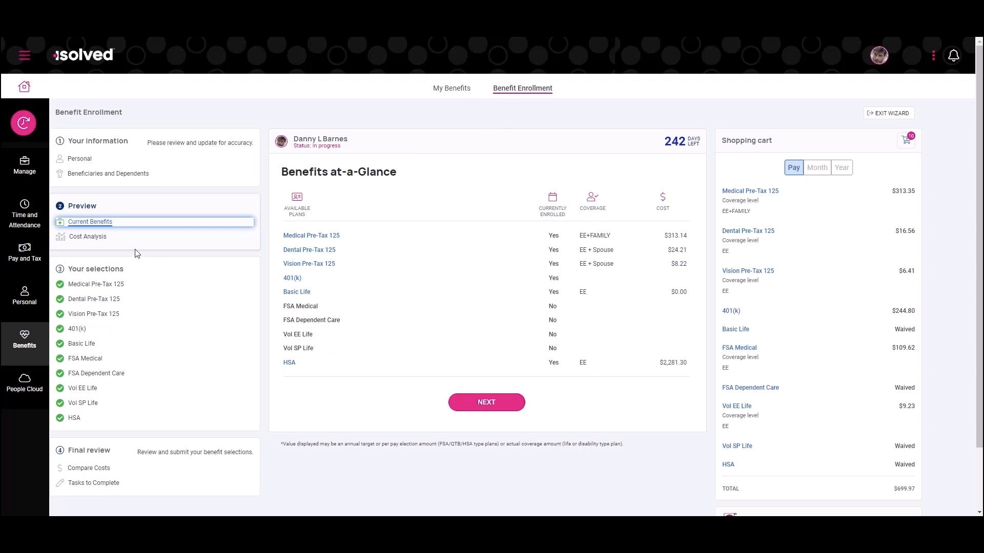
{"action": "left_click", "coordinate": [95, 239]}
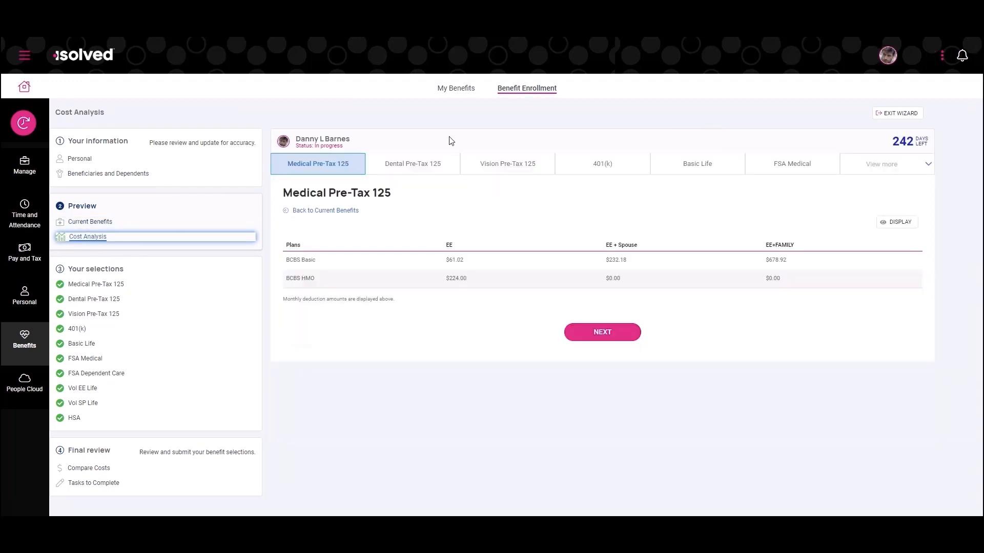
{"action": "left_click", "coordinate": [412, 170]}
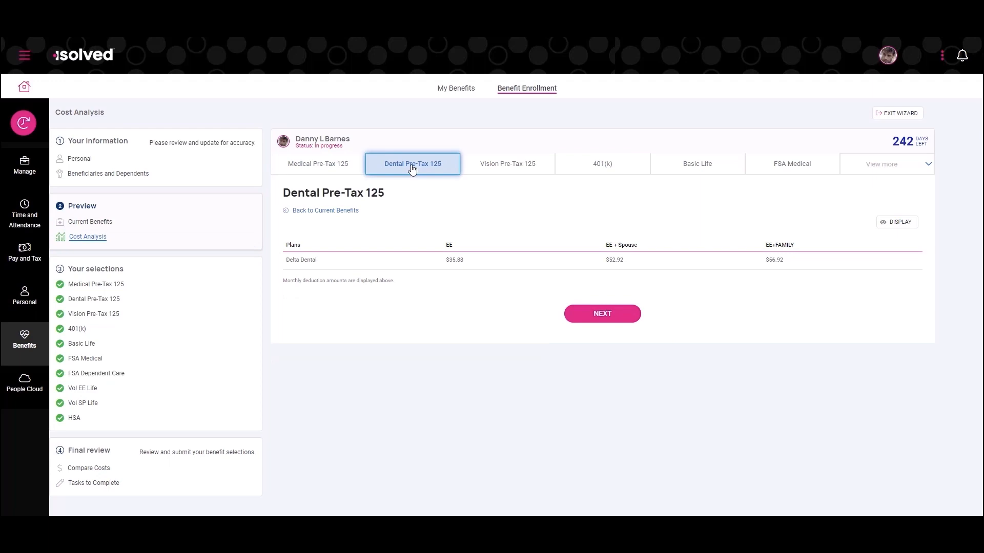
{"action": "left_click", "coordinate": [525, 169]}
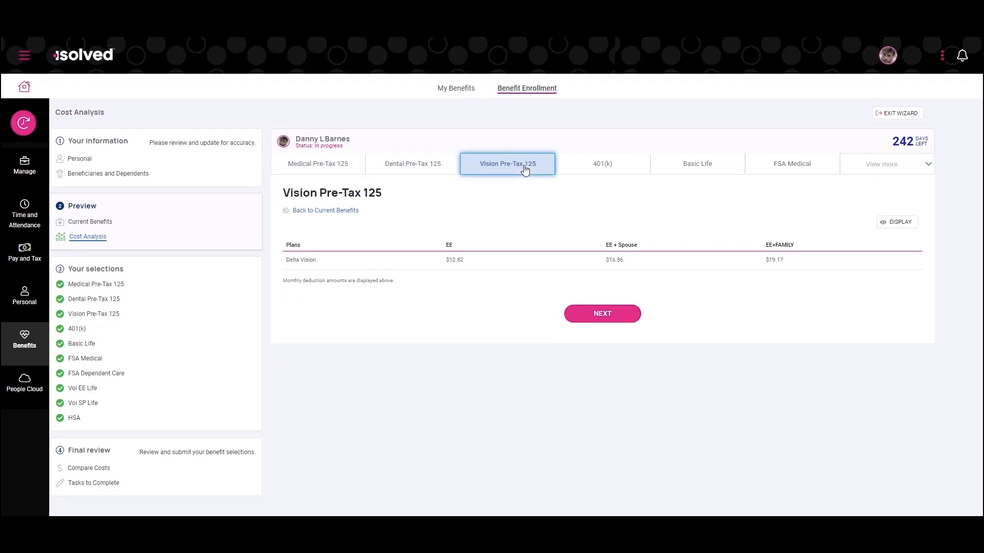
{"action": "left_click", "coordinate": [599, 170]}
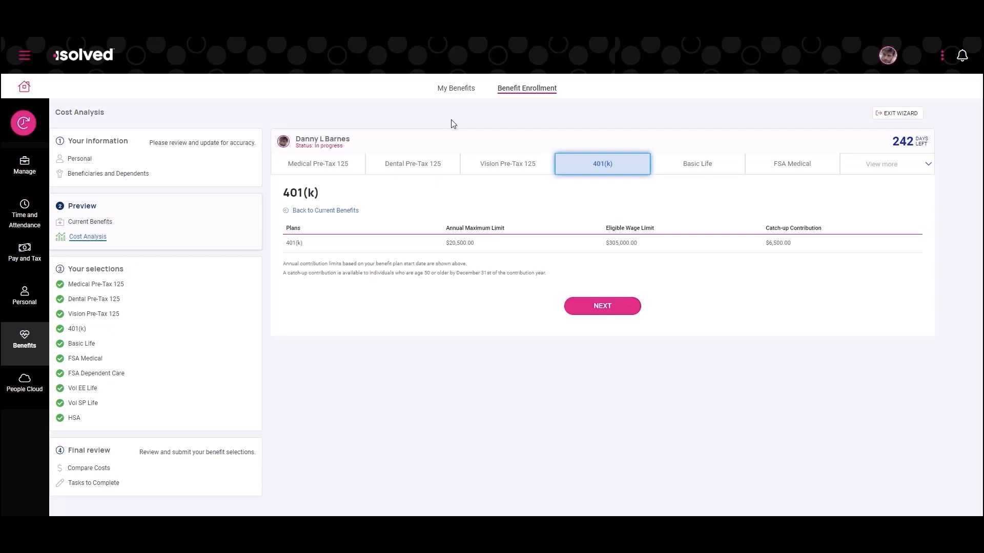
Go through the cost analysis again from Medical Pre-Tax 125 to FSA Medical and return to the medical plan costs
{"action": "left_click", "coordinate": [342, 169]}
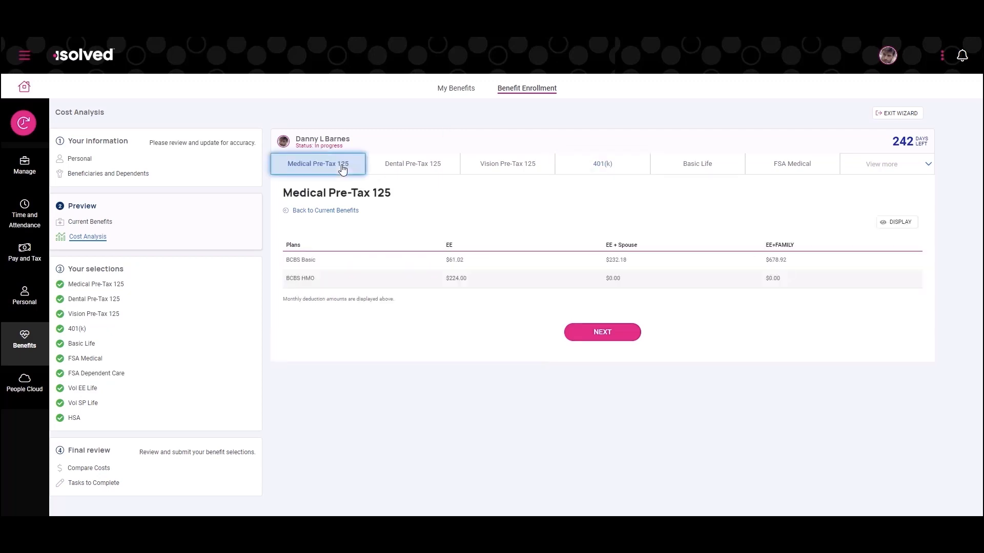
{"action": "left_click", "coordinate": [433, 168]}
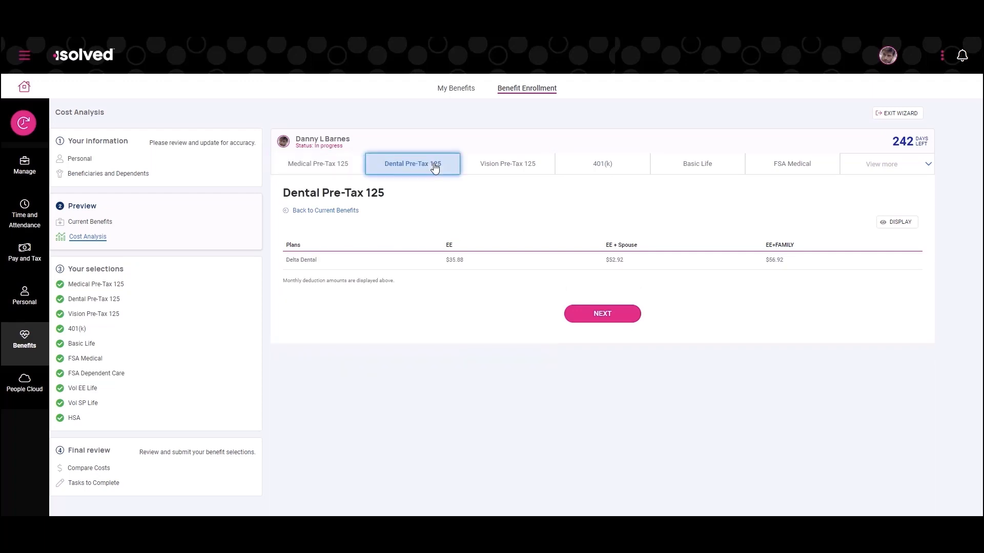
{"action": "left_click", "coordinate": [509, 170]}
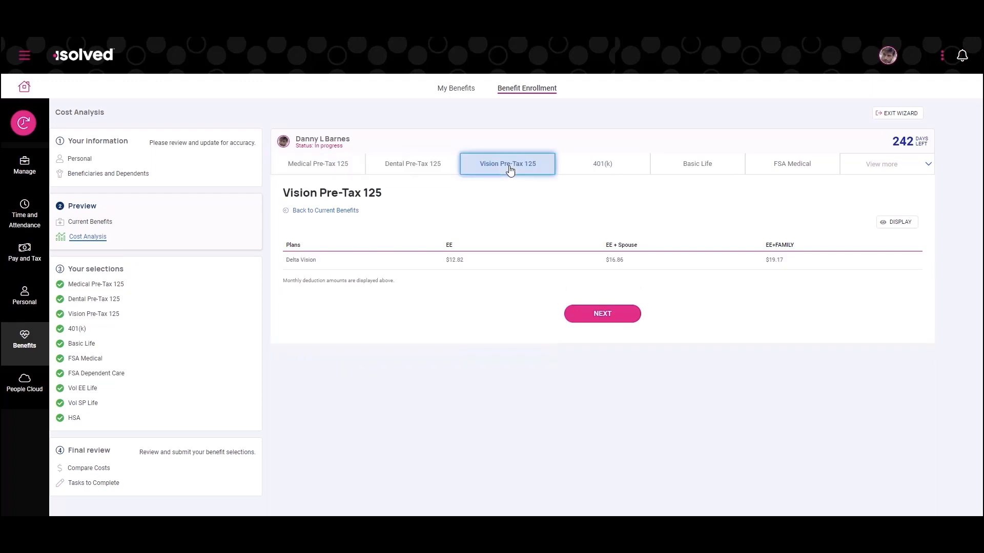
{"action": "left_click", "coordinate": [615, 169]}
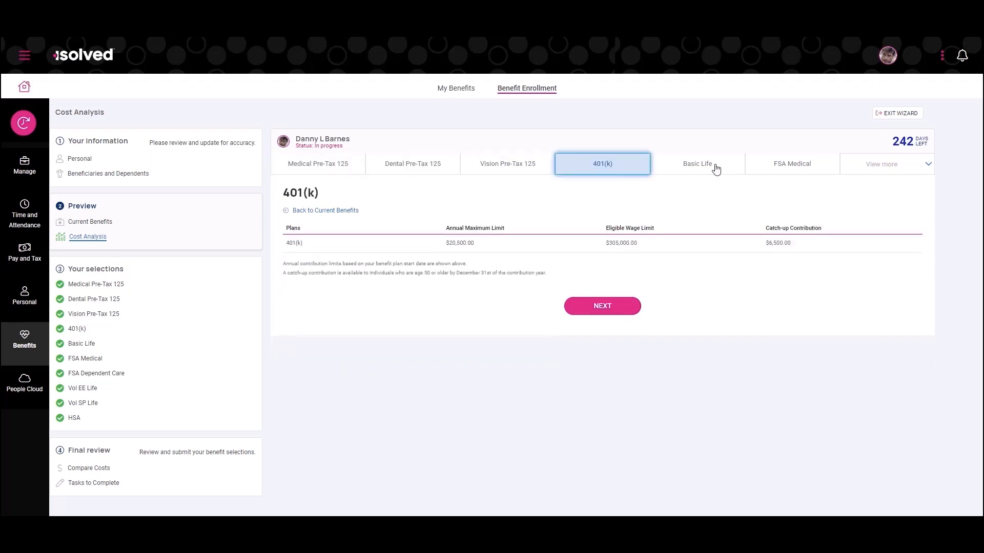
{"action": "left_click", "coordinate": [711, 168]}
{"action": "left_click", "coordinate": [814, 168]}
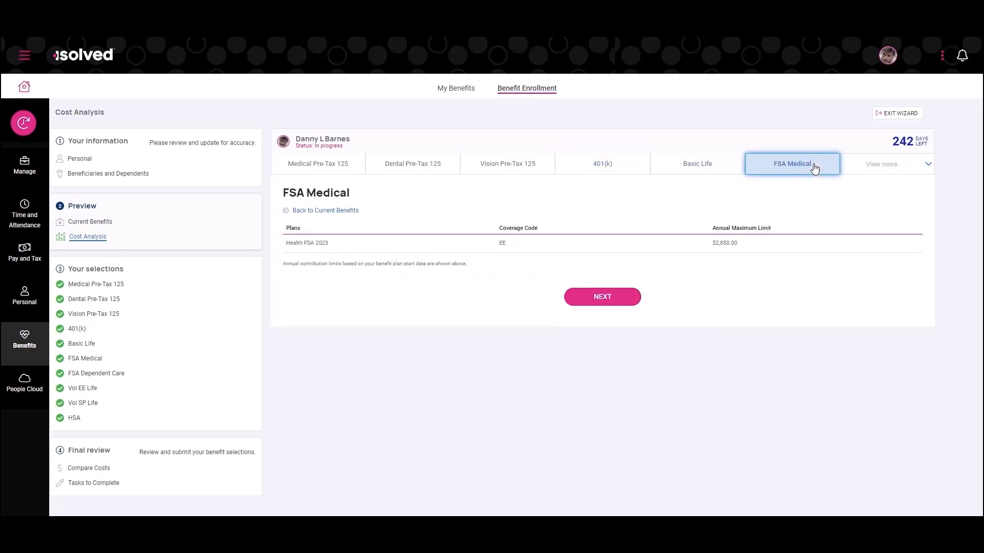
{"action": "left_click", "coordinate": [321, 168]}
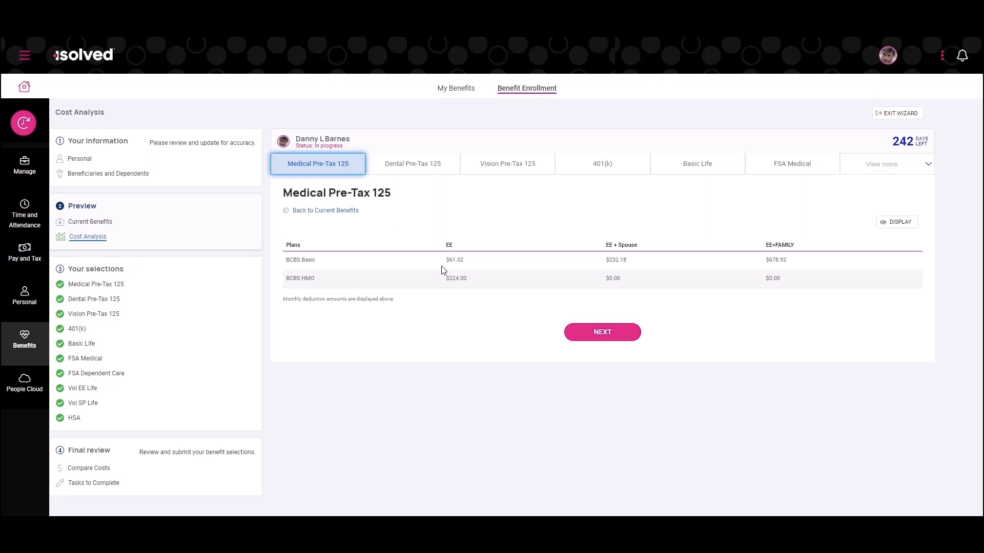
Edit the BCBS Basic plan in the Medical Pre-Tax 125 selection and choose EE+FAMILY as its coverage level
{"action": "left_click", "coordinate": [114, 285]}
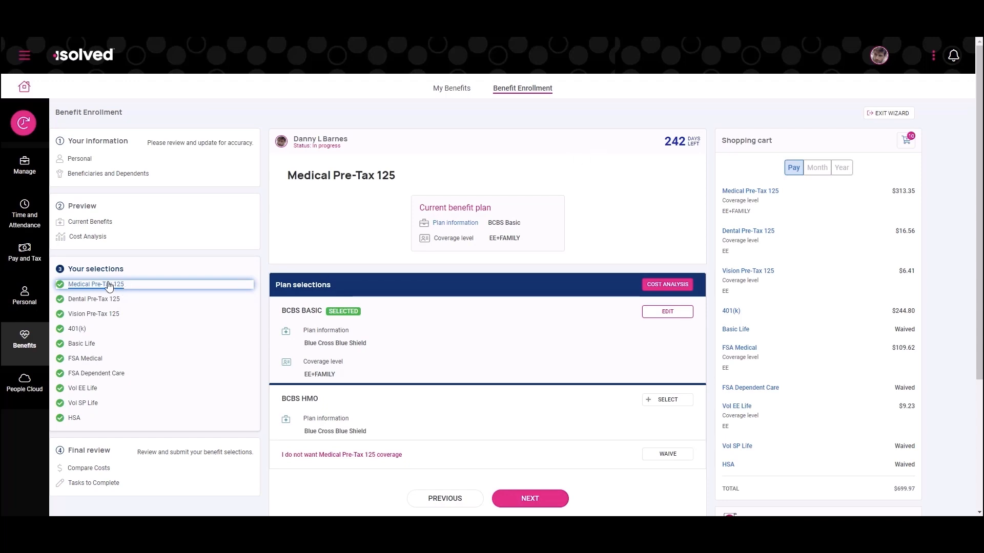
{"action": "left_click", "coordinate": [672, 315]}
{"action": "left_click", "coordinate": [393, 235]}
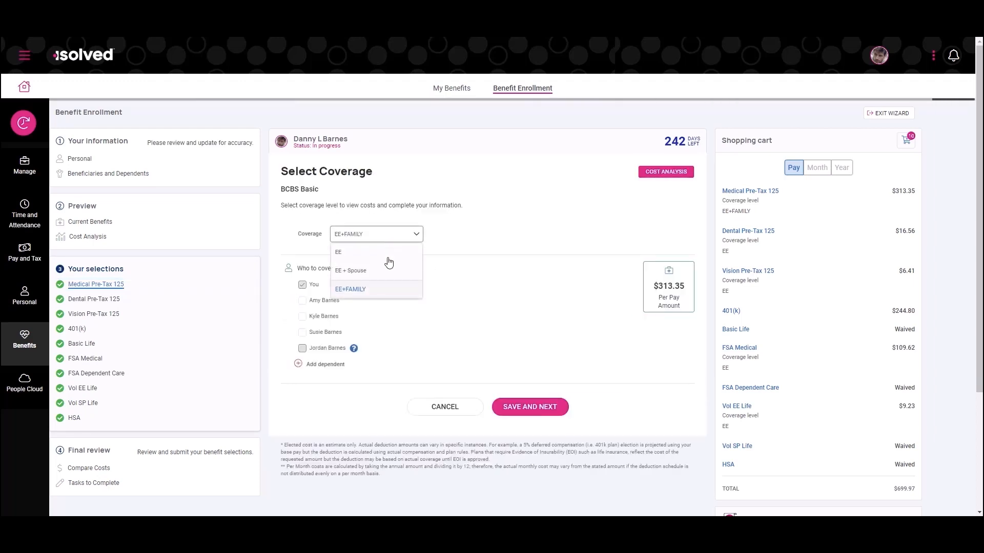
{"action": "left_click", "coordinate": [359, 289]}
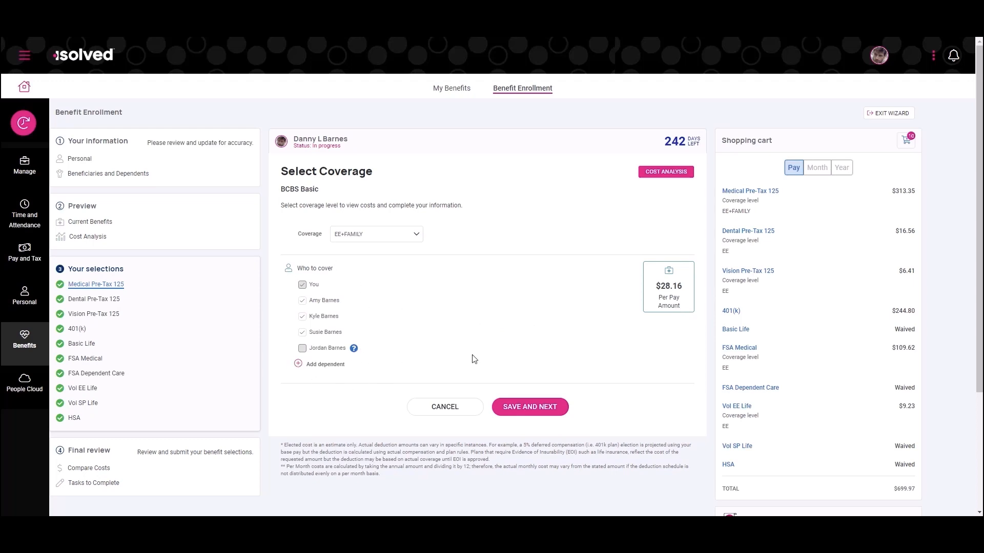
Examine the shopping cart's per-pay costs for each elected plan, its cost period options and its total
{"action": "left_click_drag", "start_coordinate": [720, 143], "coordinate": [787, 146]}
{"action": "left_click", "coordinate": [900, 169]}
{"action": "scroll", "coordinate": [902, 185], "scroll_direction": "down", "scroll_amount": 1}
{"action": "scroll", "coordinate": [871, 205], "scroll_direction": "up", "scroll_amount": 1}
{"action": "left_click_drag", "start_coordinate": [892, 490], "coordinate": [919, 495]}
{"action": "left_click", "coordinate": [948, 428]}
{"action": "left_click_drag", "start_coordinate": [893, 489], "coordinate": [922, 495]}
{"action": "left_click", "coordinate": [910, 176]}
Compare the current and elected plan costs in the final review and check the tasks to complete
{"action": "left_click", "coordinate": [75, 469]}
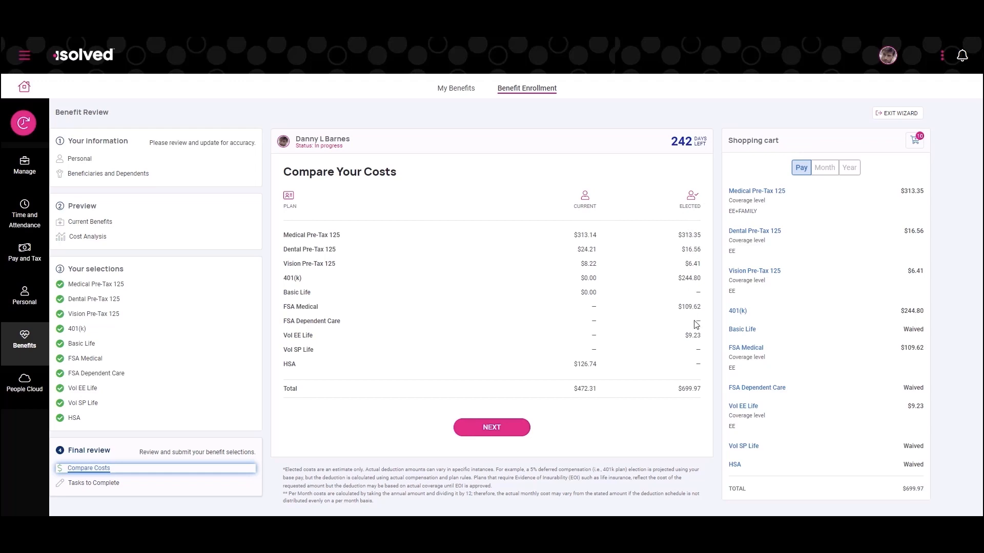
{"action": "left_click", "coordinate": [96, 484]}
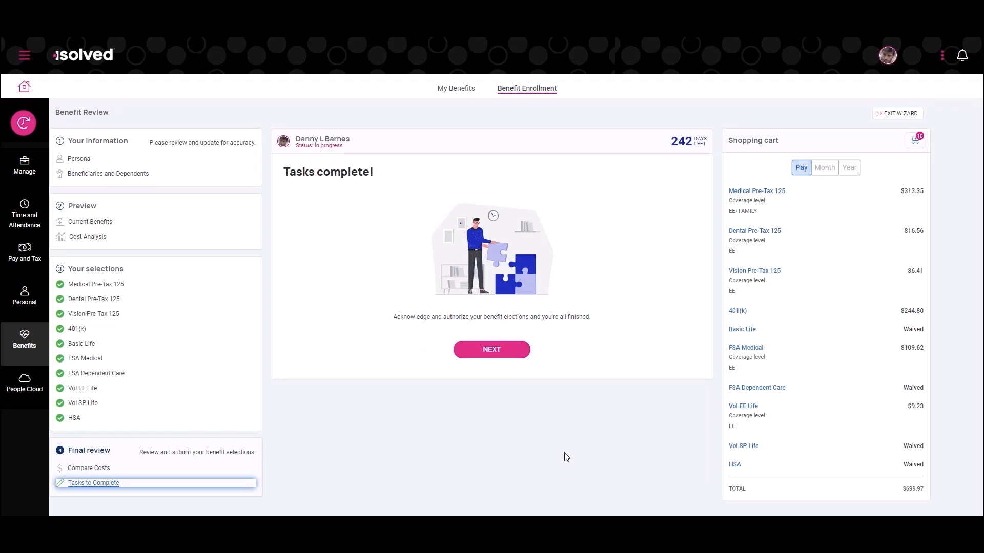
Proceed to the Benefit Election and Deduction Authorization and review the plan selections with their annual contributions
{"action": "left_click", "coordinate": [507, 350]}
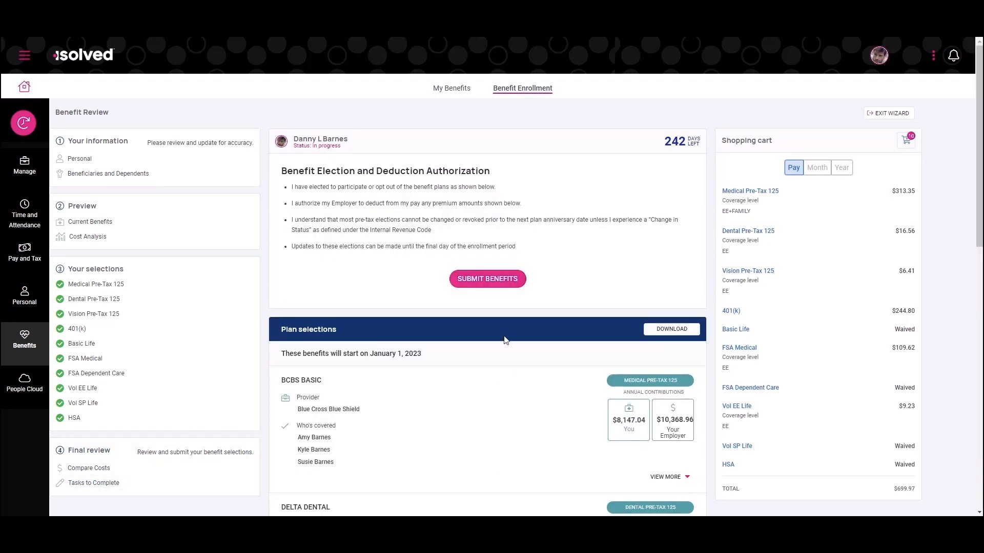
{"action": "scroll", "coordinate": [503, 343], "scroll_direction": "down", "scroll_amount": 1}
{"action": "scroll", "coordinate": [505, 347], "scroll_direction": "down", "scroll_amount": 3}
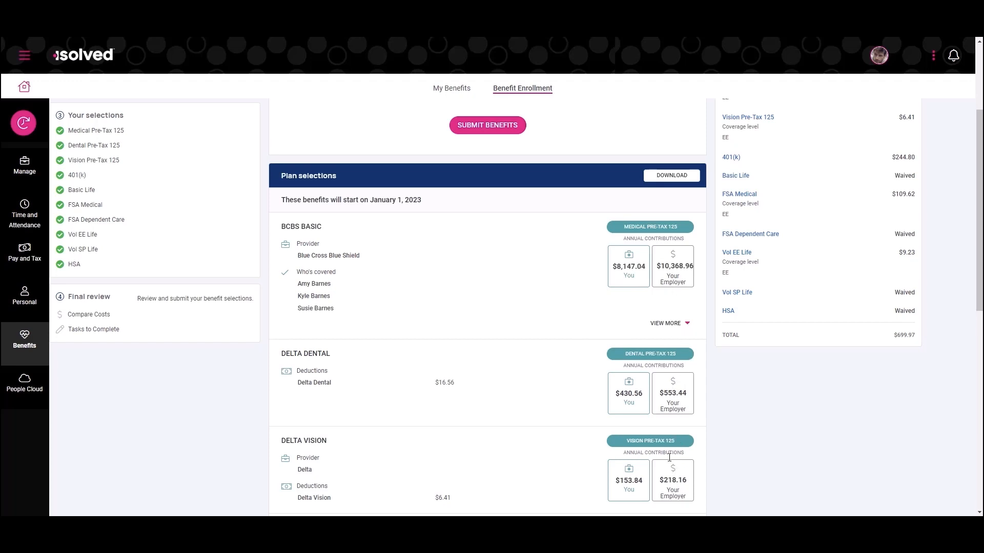
{"action": "scroll", "coordinate": [676, 352], "scroll_direction": "up", "scroll_amount": 3}
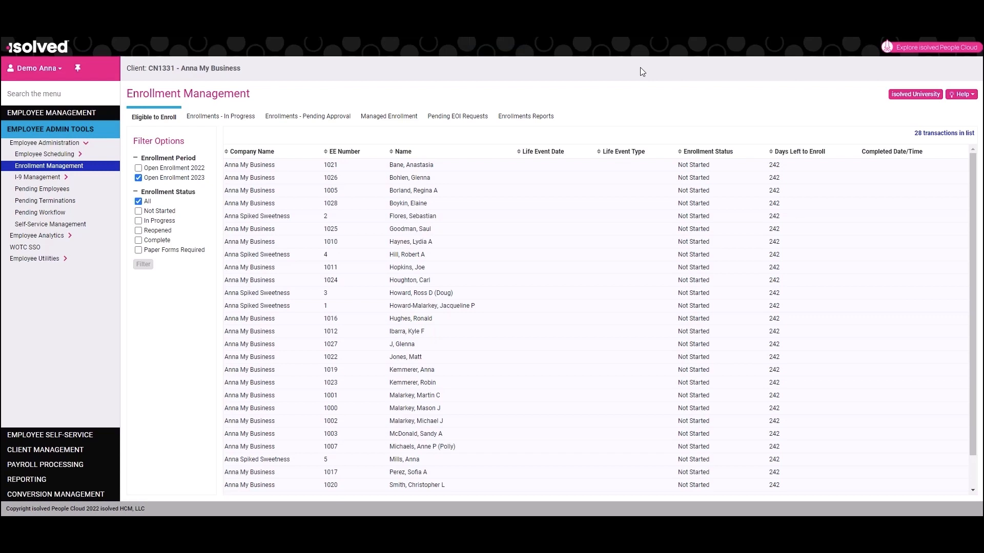
In the administrator's Enrollment Management screen, view the enrollments in progress for Open Enrollment 2023
{"action": "left_click_drag", "start_coordinate": [125, 93], "coordinate": [267, 102]}
{"action": "left_click", "coordinate": [310, 96]}
{"action": "left_click", "coordinate": [231, 120]}
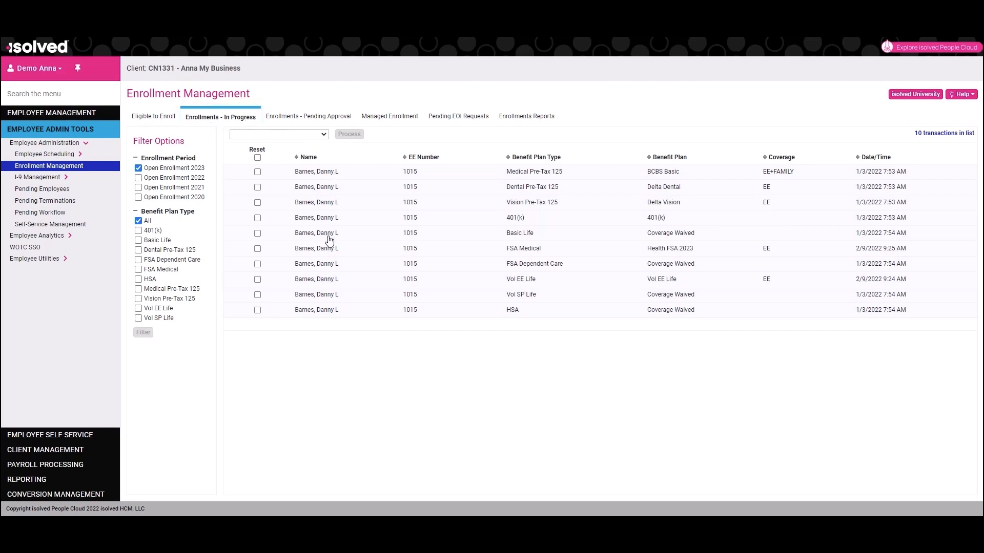
View the enrollments pending approval and look at the available options for approving, rejecting or processing transactions
{"action": "left_click", "coordinate": [310, 119]}
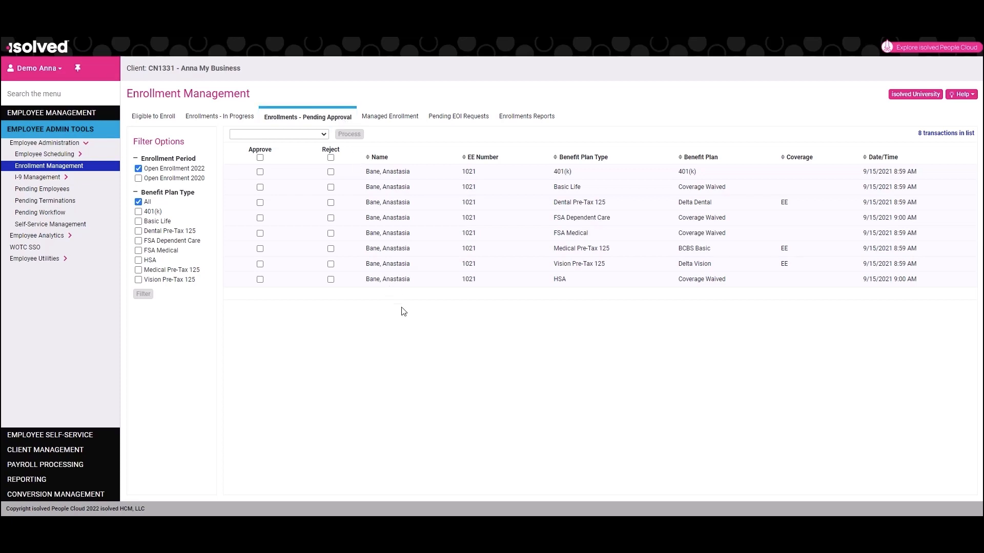
{"action": "left_click", "coordinate": [323, 135]}
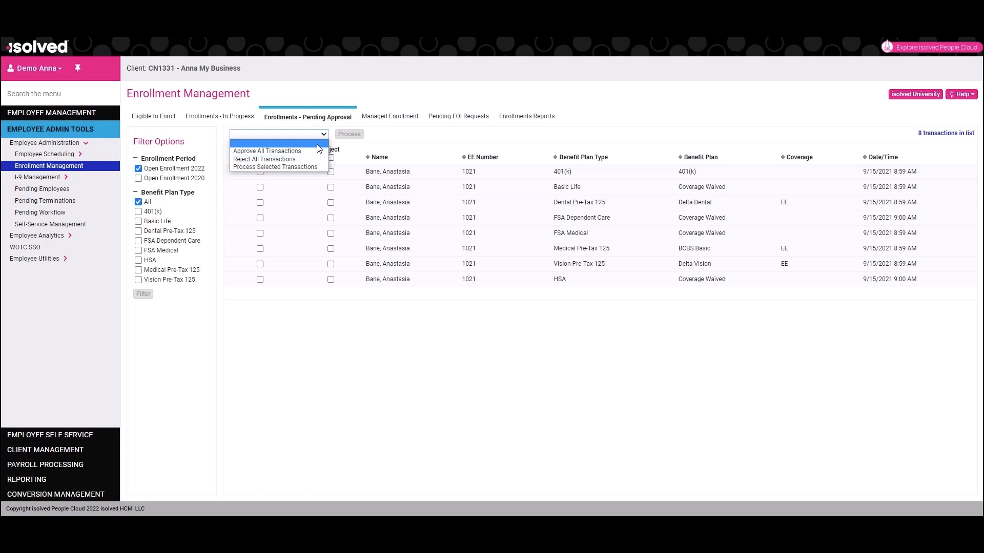
{"action": "left_click", "coordinate": [416, 97]}
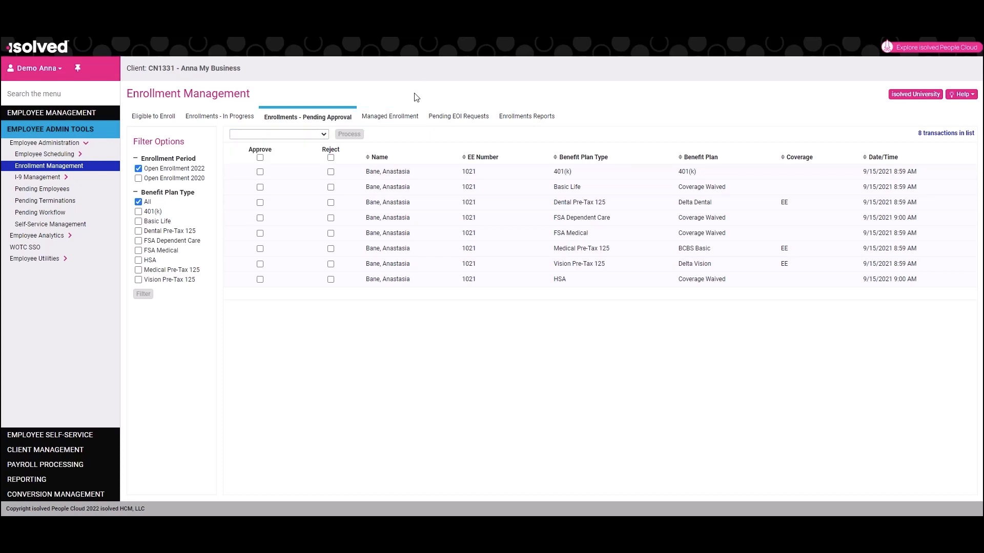